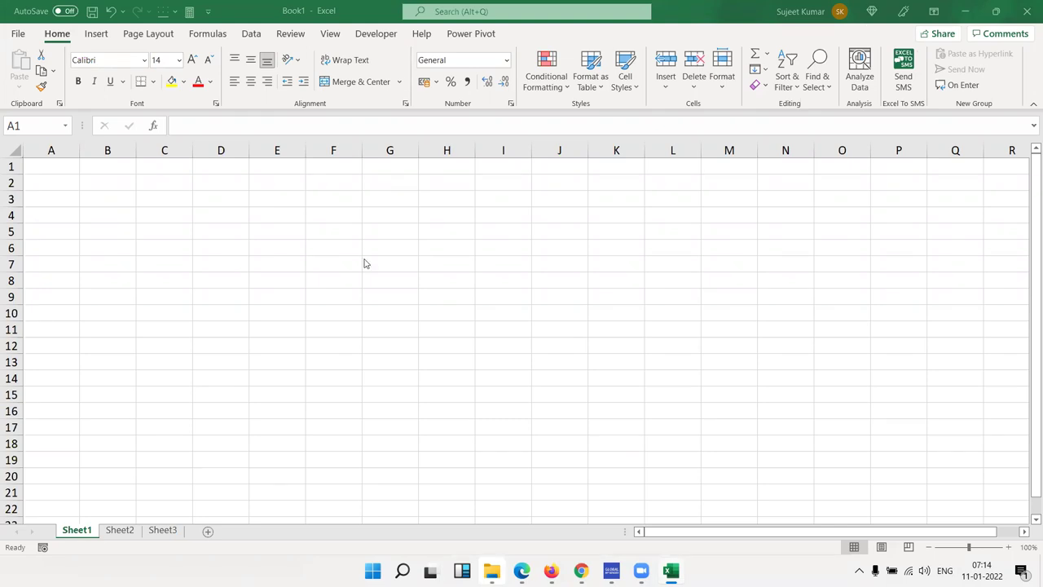
Step: Enter =SEQUENCE(1,4) in B2 so 1, 2, 3, 4 fill B2:E2
{"action": "left_click", "coordinate": [105, 188]}
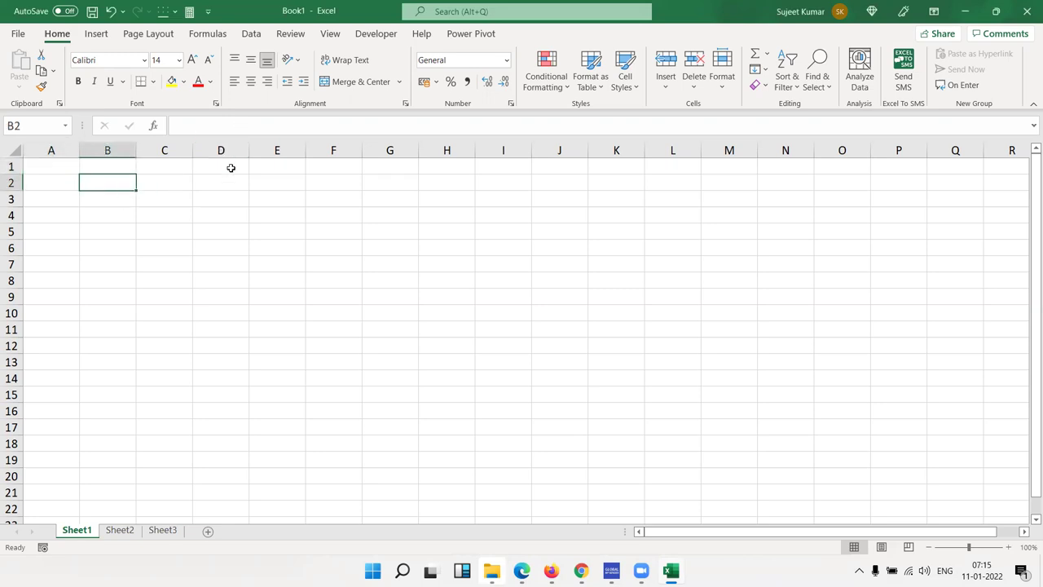
{"action": "key", "text": "Left"}
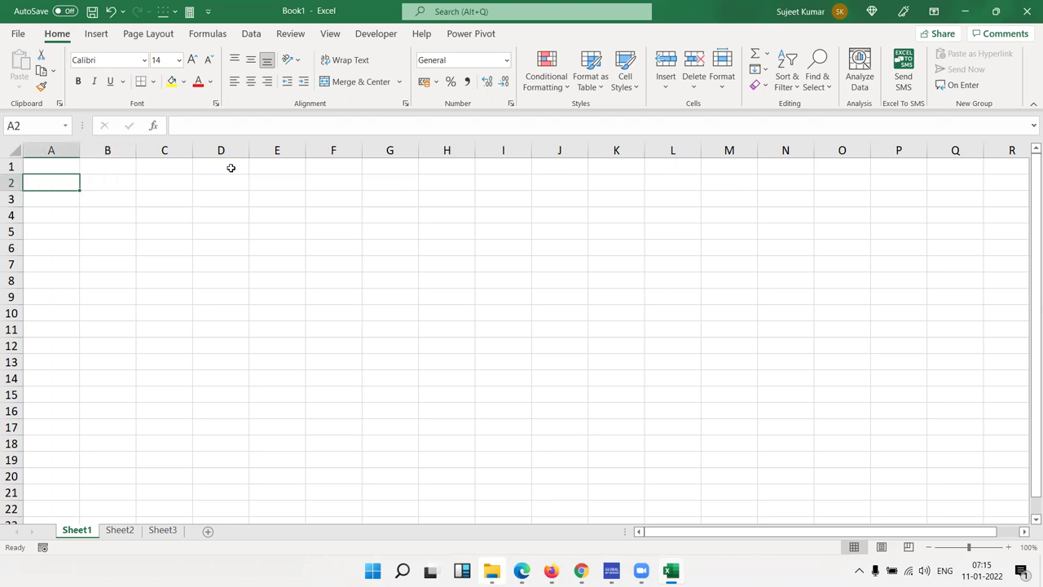
{"action": "key", "text": "Right"}
{"action": "type", "text": "="}
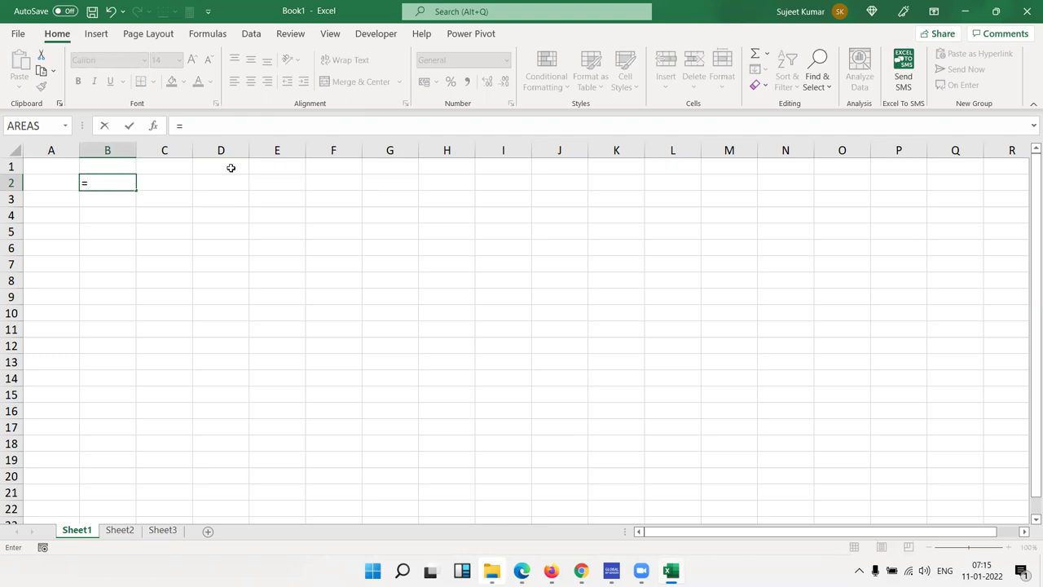
{"action": "type", "text": "seq"}
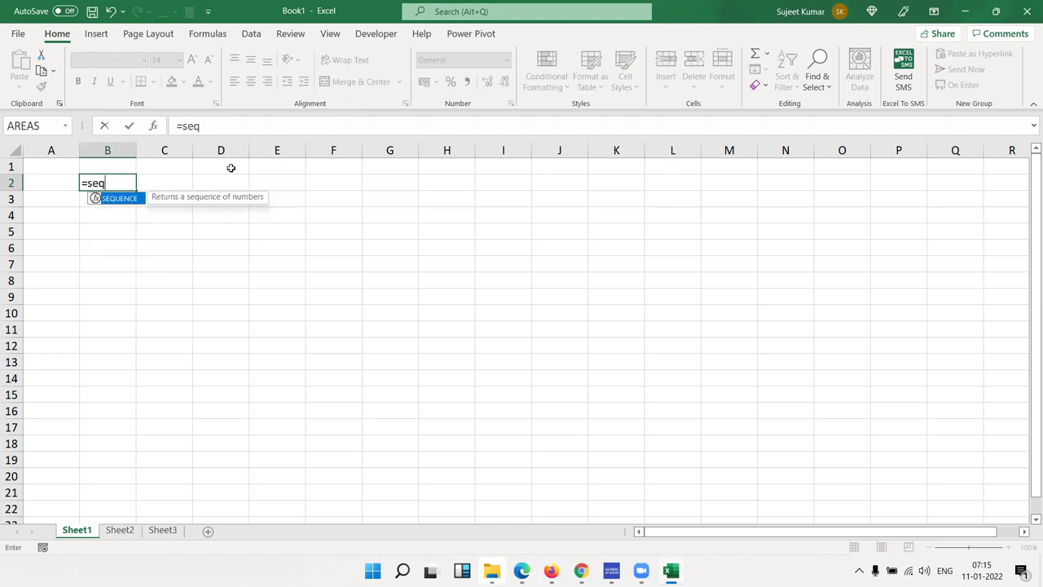
{"action": "key", "text": "Tab"}
{"action": "type", "text": "1,4"}
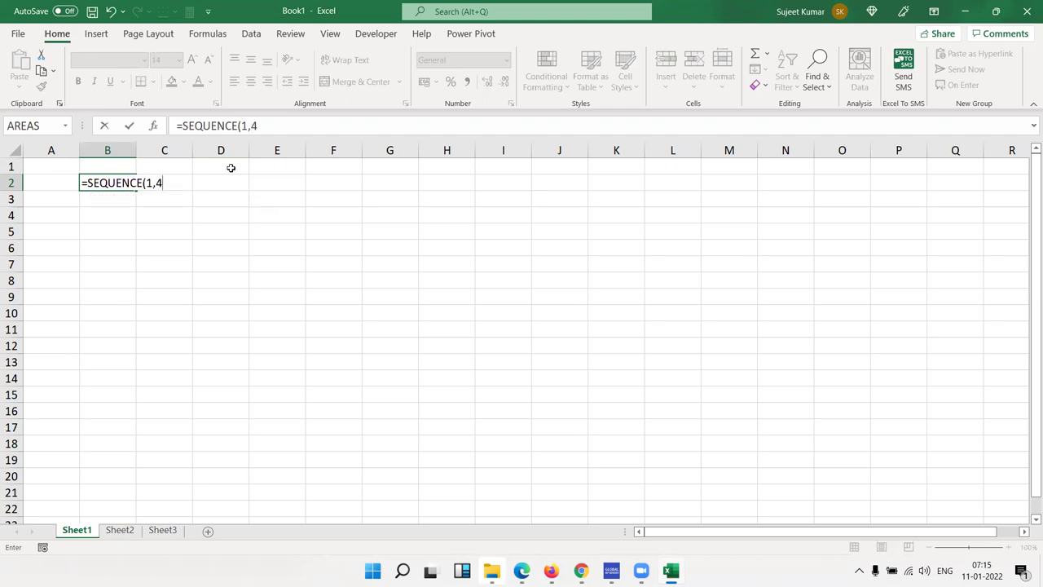
{"action": "key", "text": "Return"}
{"action": "key", "text": "Up"}
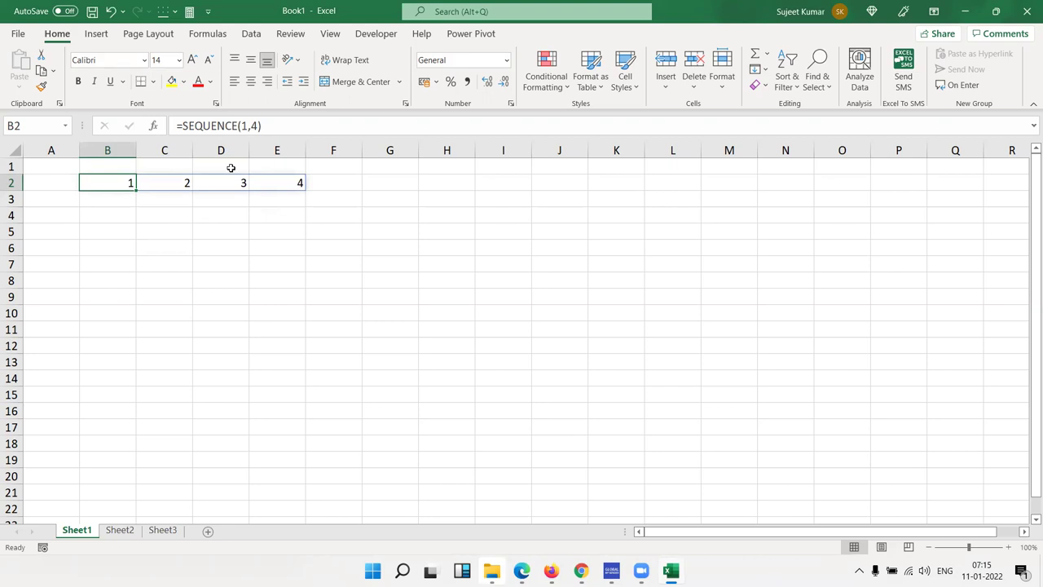
Step: Enter the array constant ={1,2,3,4} in B3 and check its spill across B3:E3
{"action": "key", "text": "Down"}
{"action": "type", "text": "="}
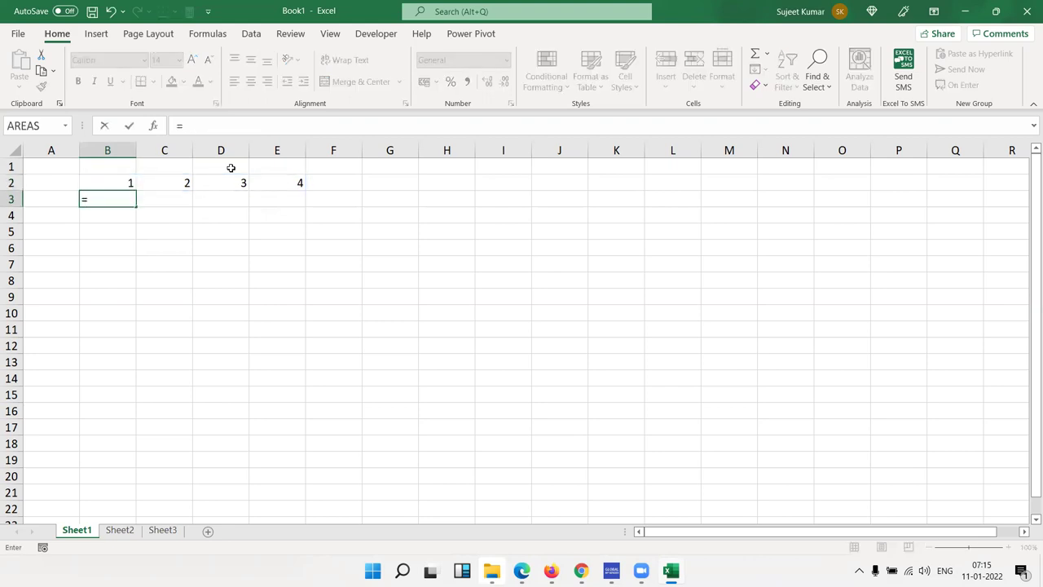
{"action": "type", "text": "("}
{"action": "type", "text": "1,2,3,4"}
{"action": "type", "text": "}"}
{"action": "key", "text": "Return"}
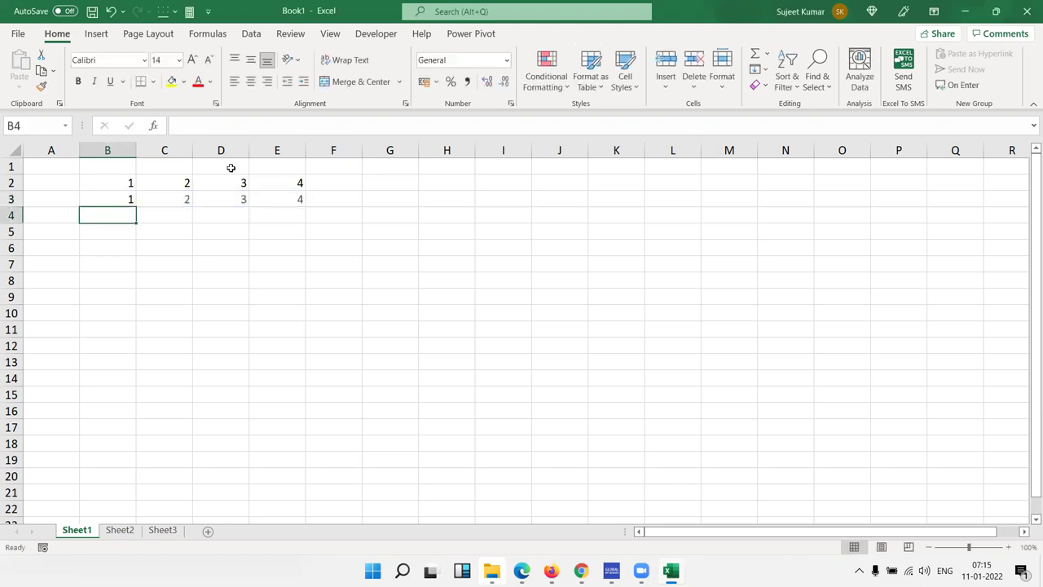
{"action": "key", "text": "Up"}
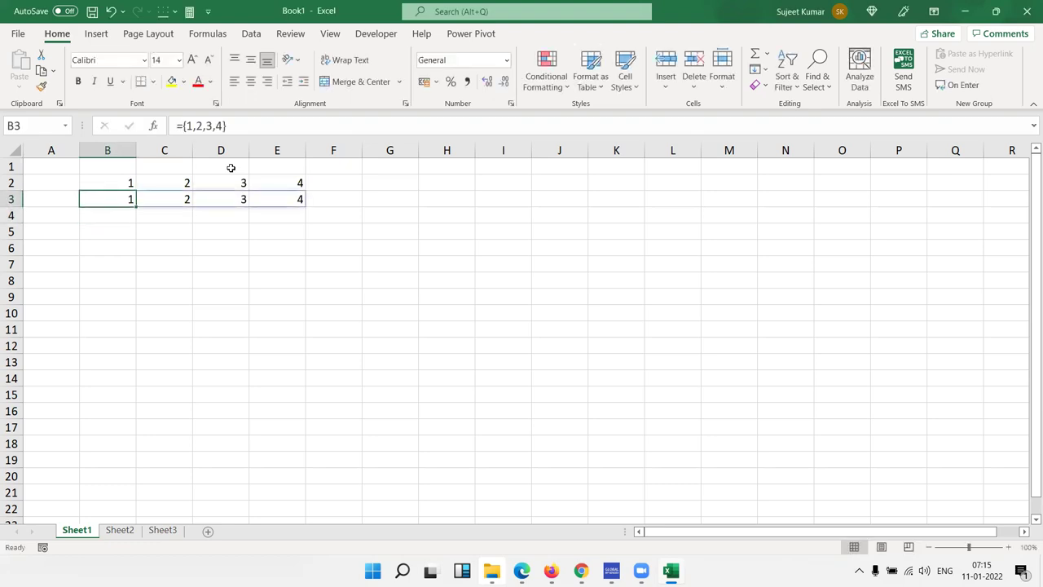
{"action": "key", "text": "Right"}
{"action": "key", "text": "Right"}
{"action": "key", "text": "Right"}
{"action": "key", "text": "Right"}
{"action": "key", "text": "Left"}
{"action": "key", "text": "Left"}
{"action": "key", "text": "Left"}
{"action": "key", "text": "Left"}
{"action": "key", "text": "Down"}
{"action": "key", "text": "Down"}
{"action": "key", "text": "Left"}
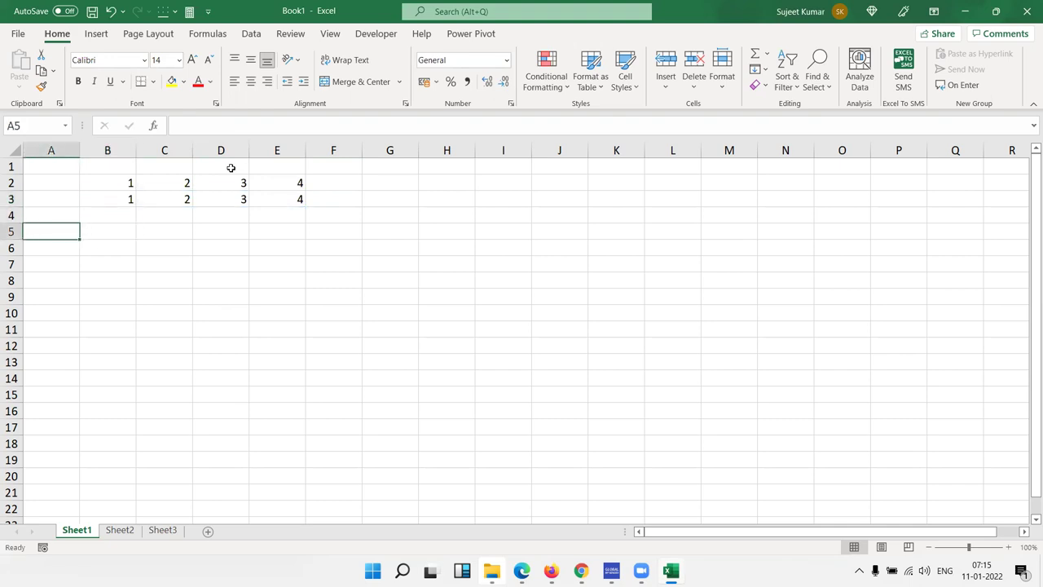
Step: Type the sample name in A5 and 2019 in A6
{"action": "type", "text": "Sujeet"}
{"action": "key", "text": "Tab"}
{"action": "key", "text": "Down"}
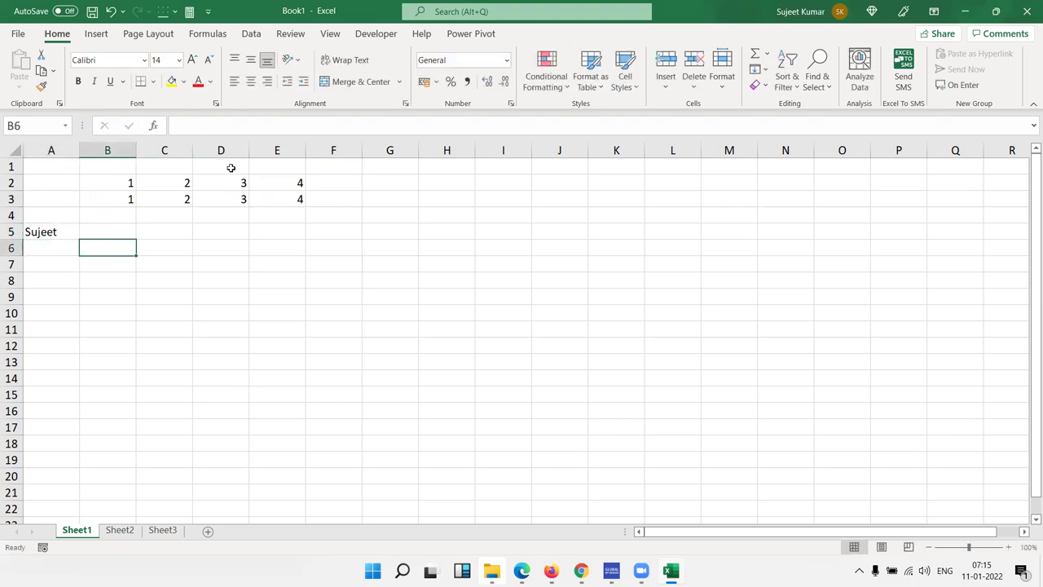
{"action": "scroll", "coordinate": [216, 281], "scroll_direction": "up", "scroll_amount": 7}
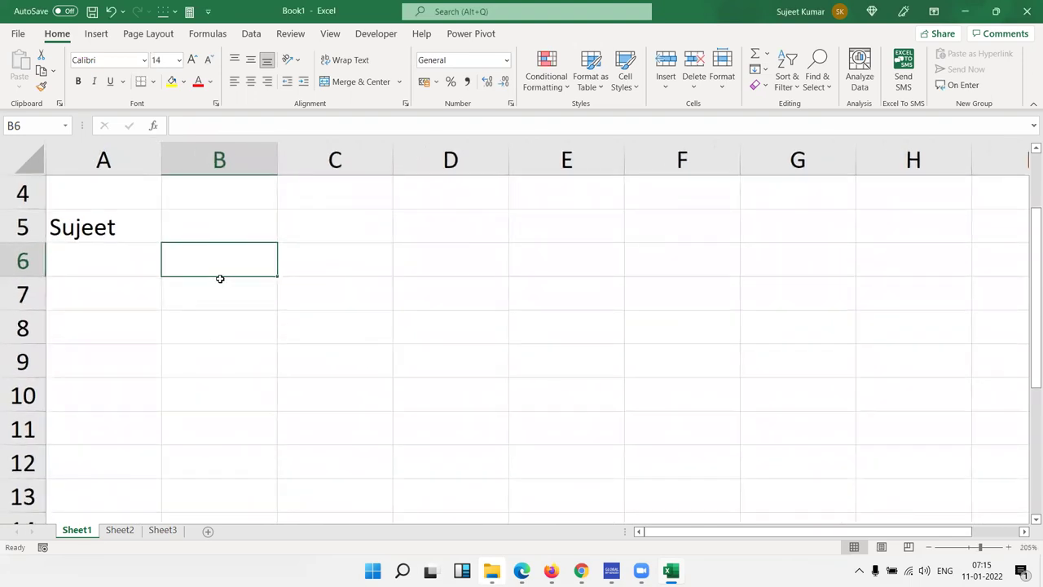
{"action": "key", "text": "Left"}
{"action": "type", "text": "2019"}
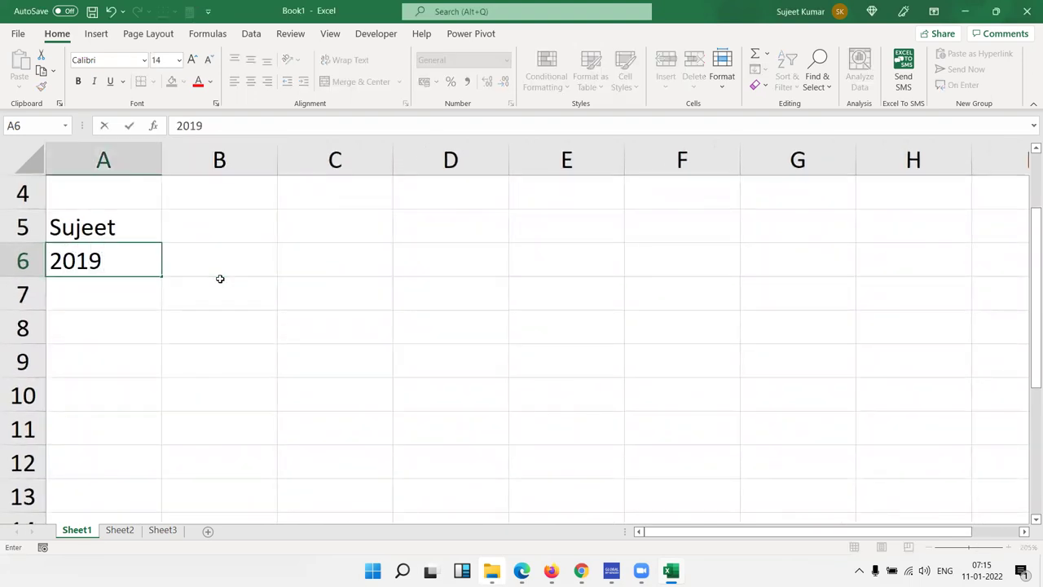
{"action": "key", "text": "ctrl+Return"}
Step: Enter =MID(A5,{1,2,3,4,5,6},1) in B6 so the name's letters spill across B6:G6
{"action": "key", "text": "Right"}
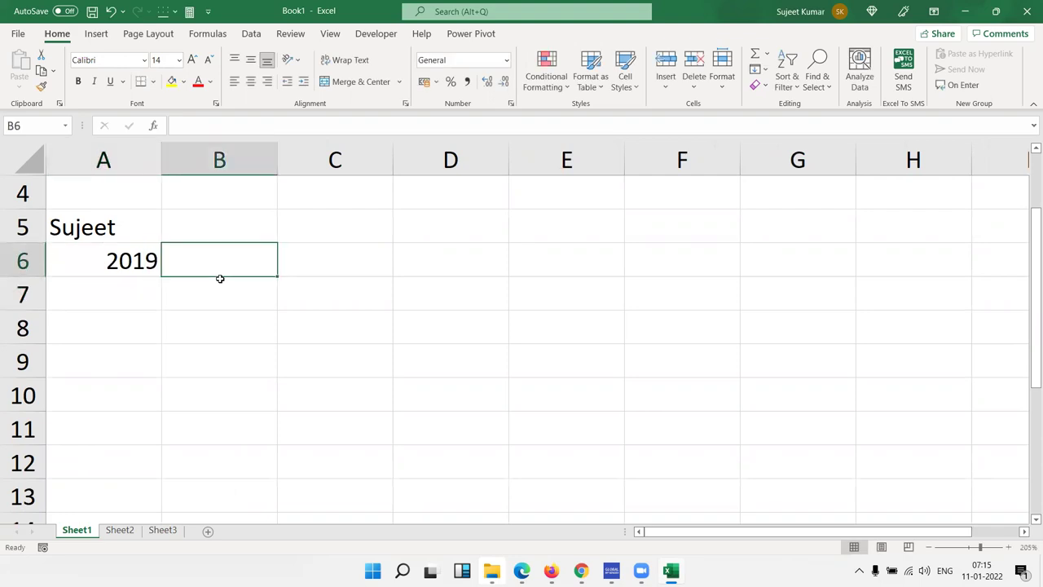
{"action": "type", "text": "=mid"}
{"action": "key", "text": "Tab"}
{"action": "key", "text": "Up"}
{"action": "key", "text": "Left"}
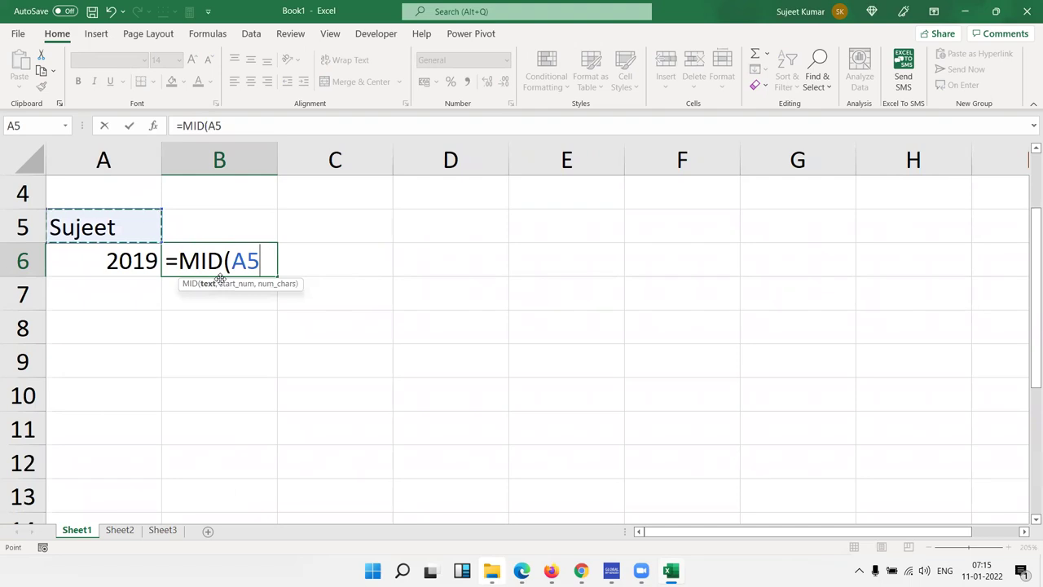
{"action": "type", "text": ",{"}
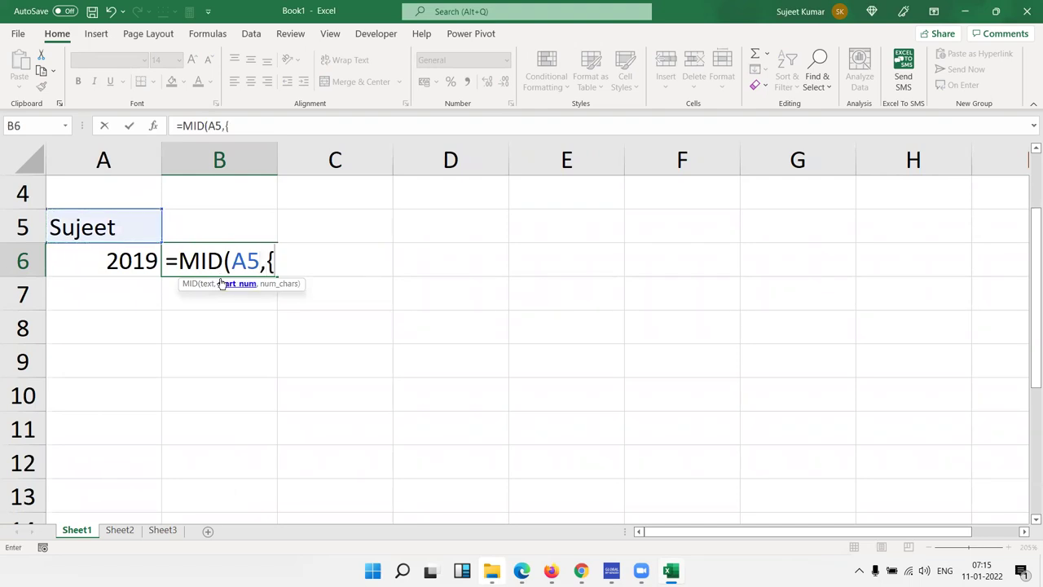
{"action": "type", "text": "1,2,3,4,5,6},1"}
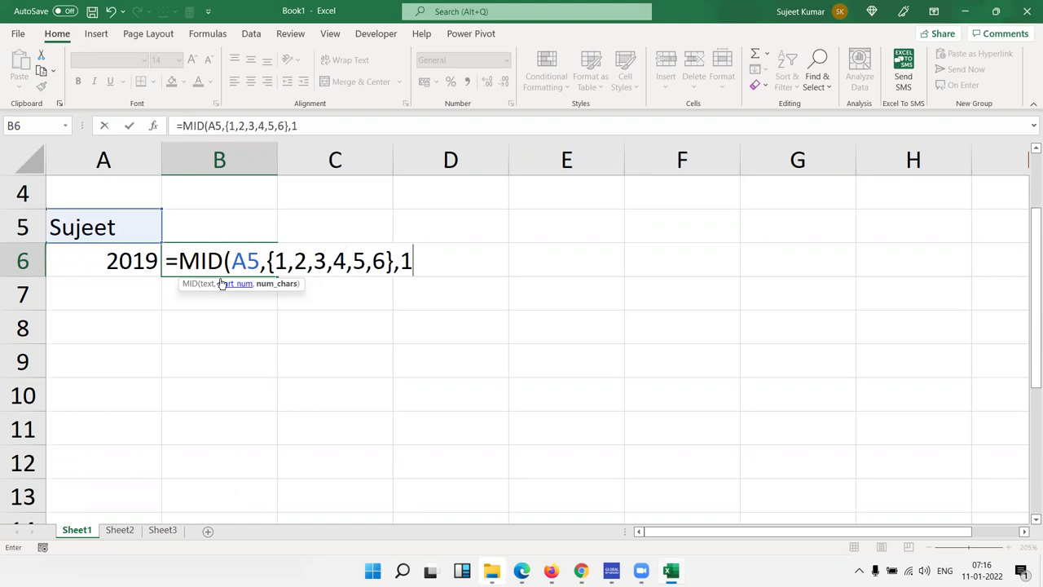
{"action": "key", "text": "Return"}
{"action": "key", "text": "Up"}
{"action": "key", "text": "Right"}
Step: Type 2021 in A7
{"action": "key", "text": "Right"}
{"action": "key", "text": "Left"}
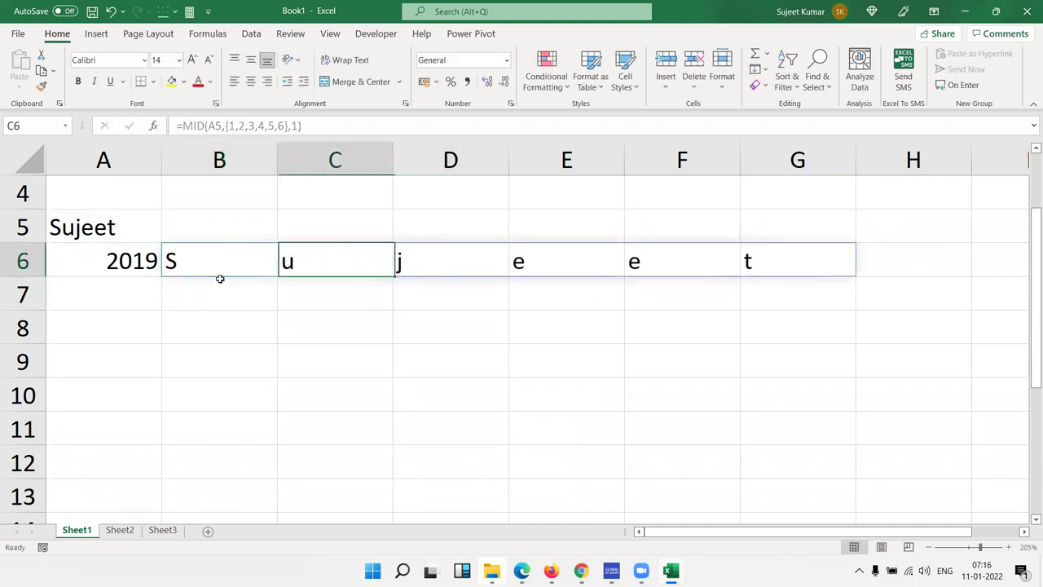
{"action": "key", "text": "Left"}
{"action": "key", "text": "Down"}
{"action": "key", "text": "Left"}
{"action": "type", "text": "2021"}
{"action": "key", "text": "Right"}
Step: Enter =MID(A5,SEQUENCE(1,6),1) in B7, accepting Excel's correction, so letters spill across B7:G7
{"action": "type", "text": "="}
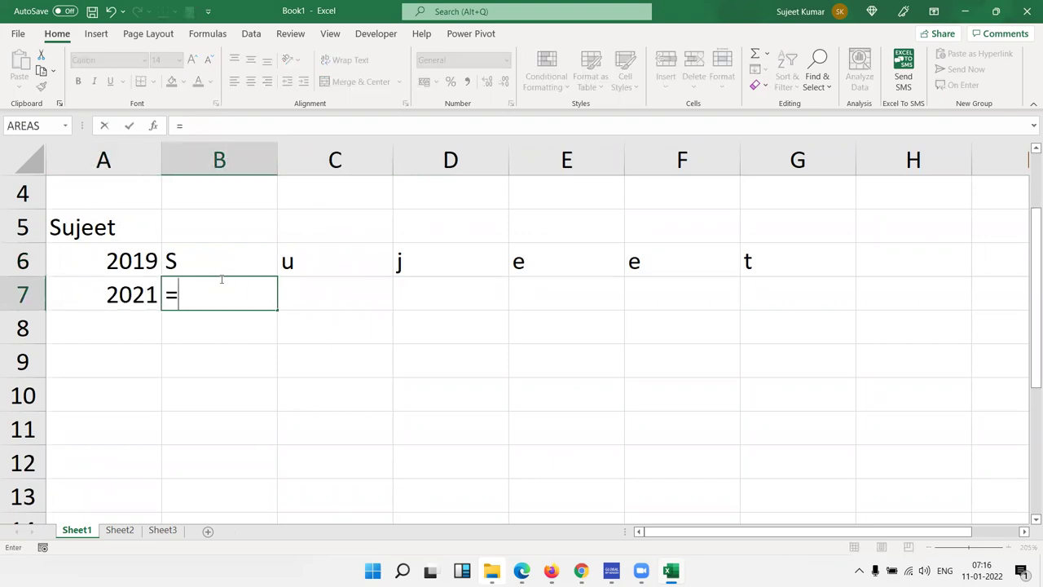
{"action": "type", "text": "mi"}
{"action": "key", "text": "Tab"}
{"action": "key", "text": "Left"}
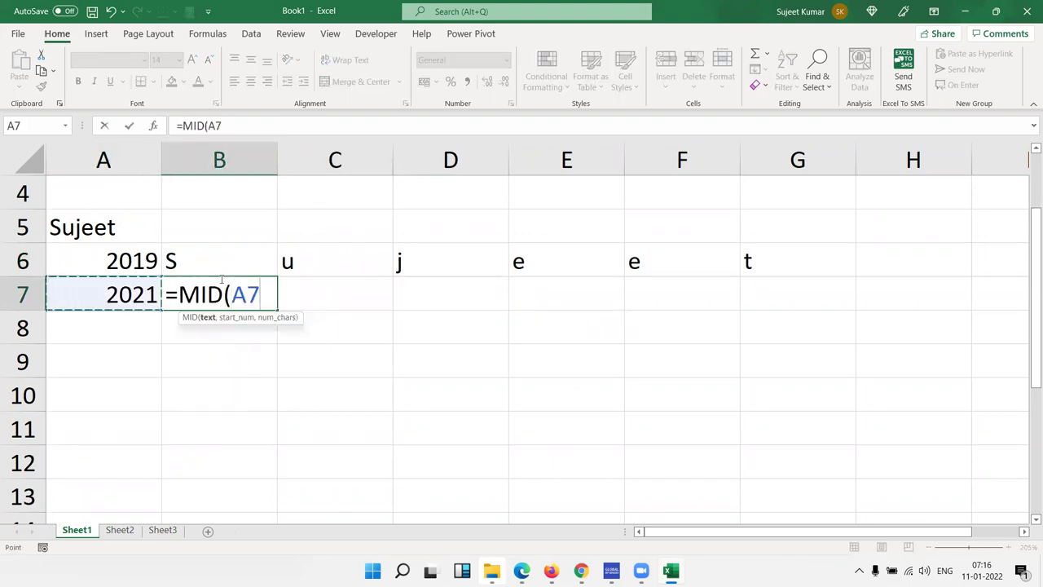
{"action": "key", "text": "Up"}
{"action": "key", "text": "Up"}
{"action": "type", "text": ","}
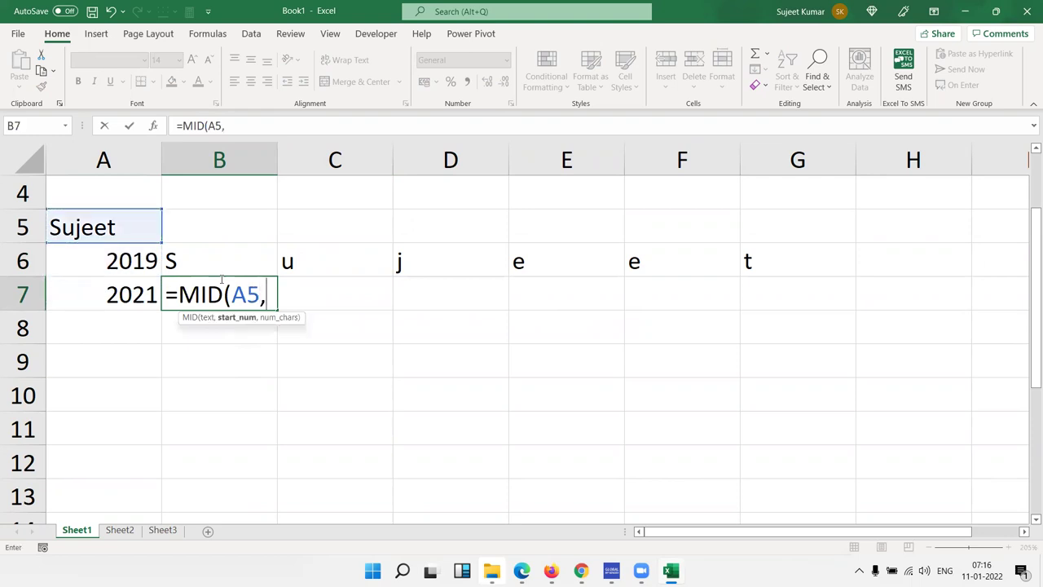
{"action": "type", "text": "seq"}
{"action": "key", "text": "Tab"}
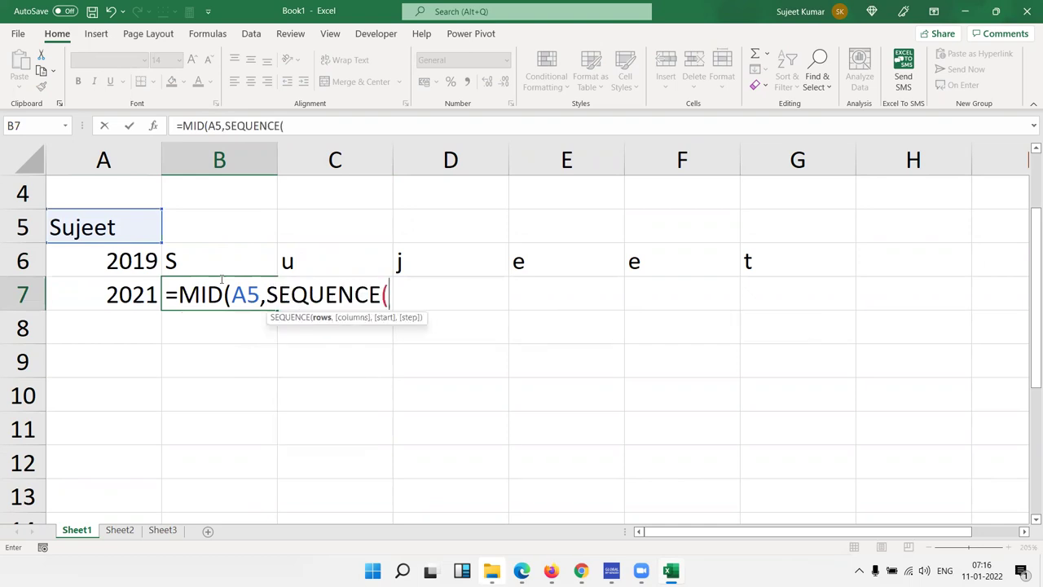
{"action": "type", "text": "1,6"}
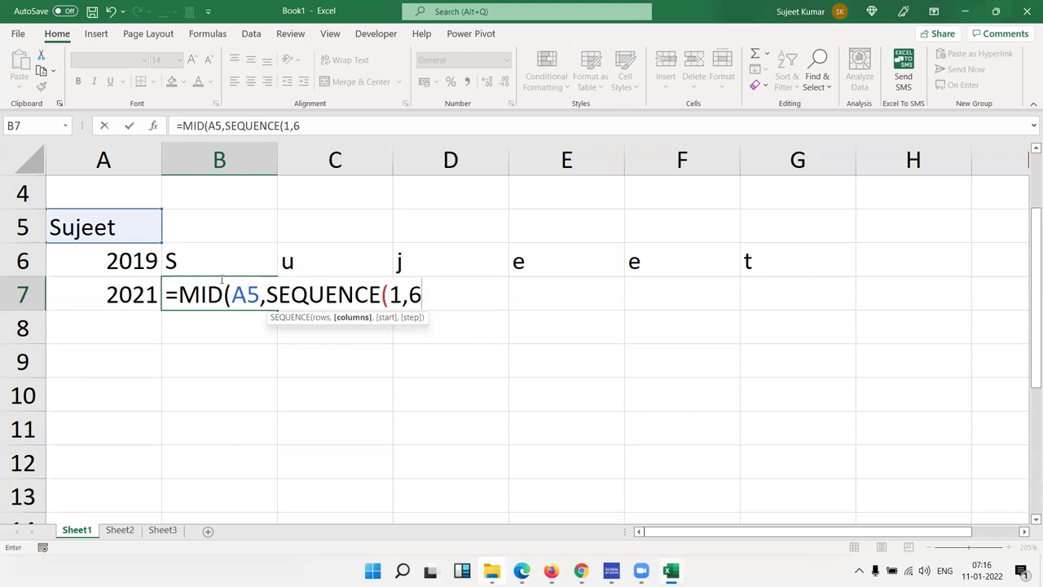
{"action": "type", "text": ")"}
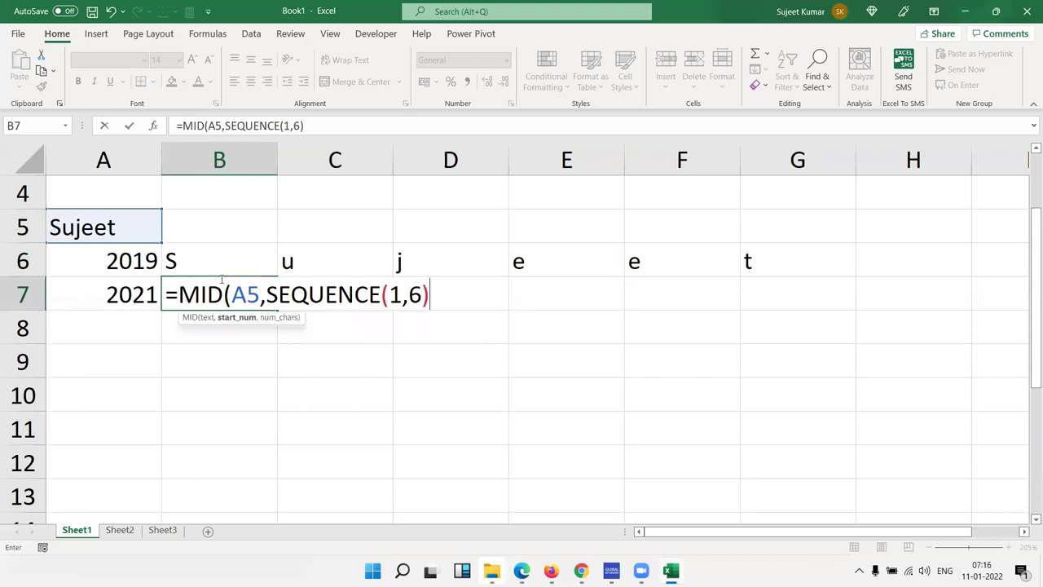
{"action": "type", "text": ","}
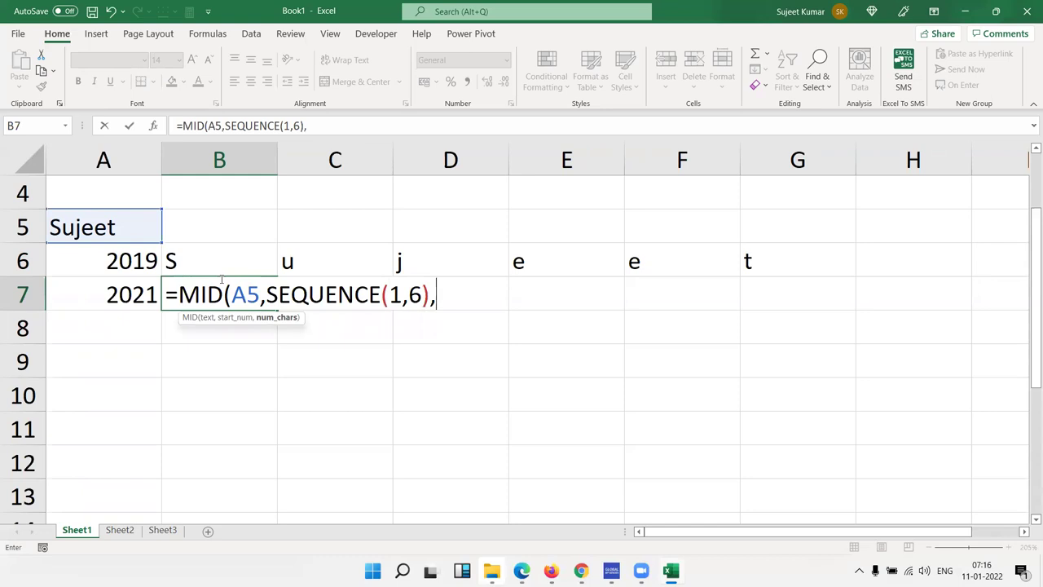
{"action": "type", "text": "1"}
{"action": "key", "text": "Return"}
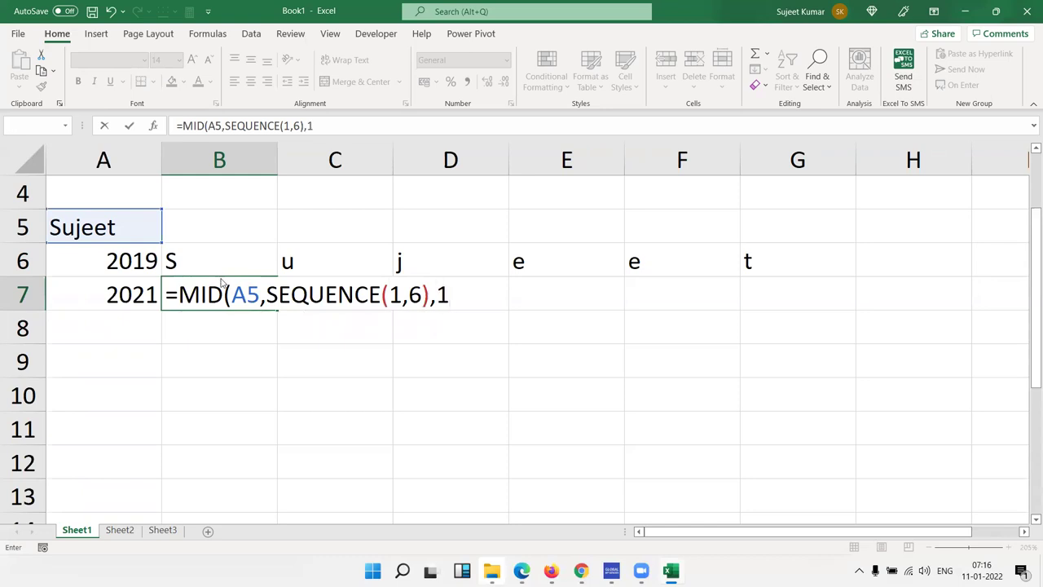
{"action": "key", "text": "Return"}
{"action": "left_click", "coordinate": [220, 279]}
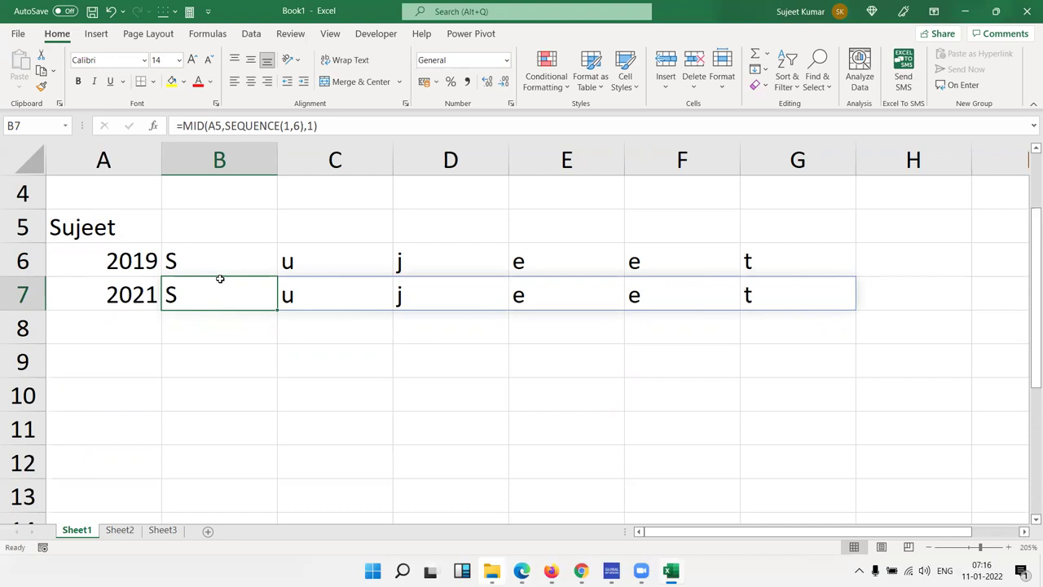
Step: Change B7's formula to =MID(A5,SEQUENCE(1,LEN(A5)),1) by replacing the fixed 6 with LEN(A5)
{"action": "key", "text": "F2"}
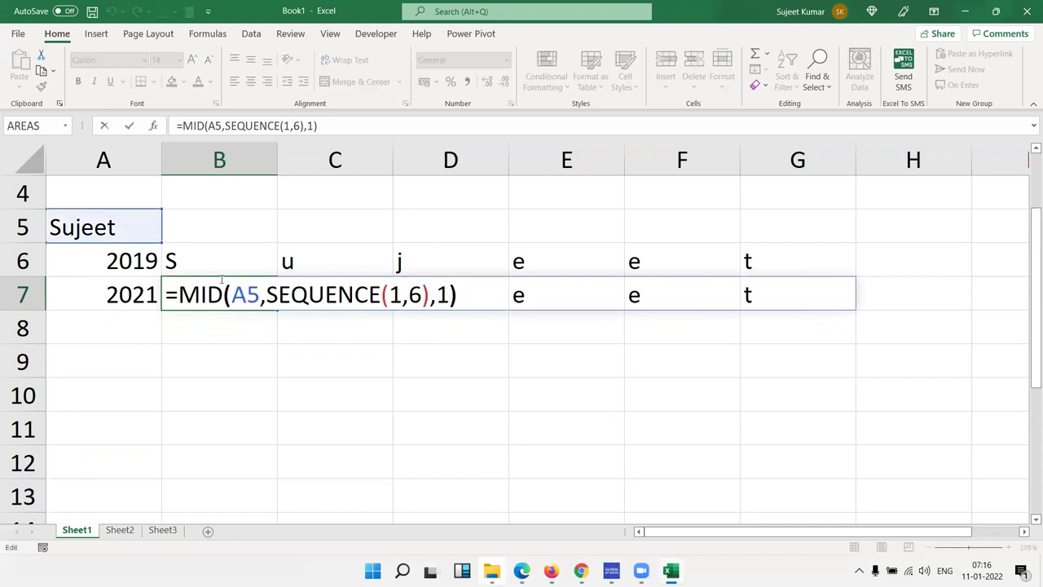
{"action": "key", "text": "Left"}
{"action": "key", "text": "Left"}
{"action": "key", "text": "Left"}
{"action": "key", "text": "Delete"}
{"action": "type", "text": "l"}
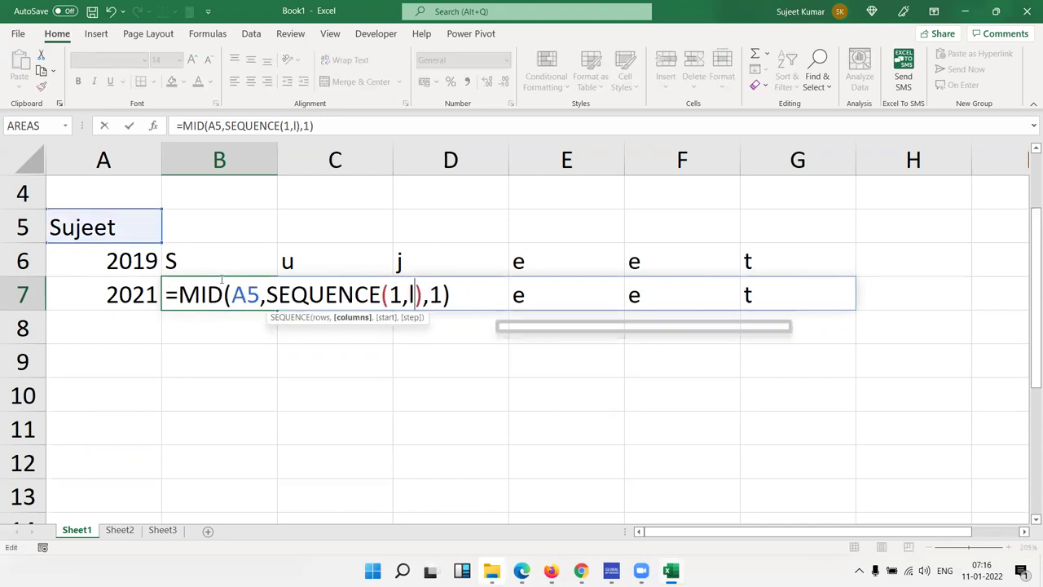
{"action": "type", "text": "en"}
{"action": "key", "text": "Tab"}
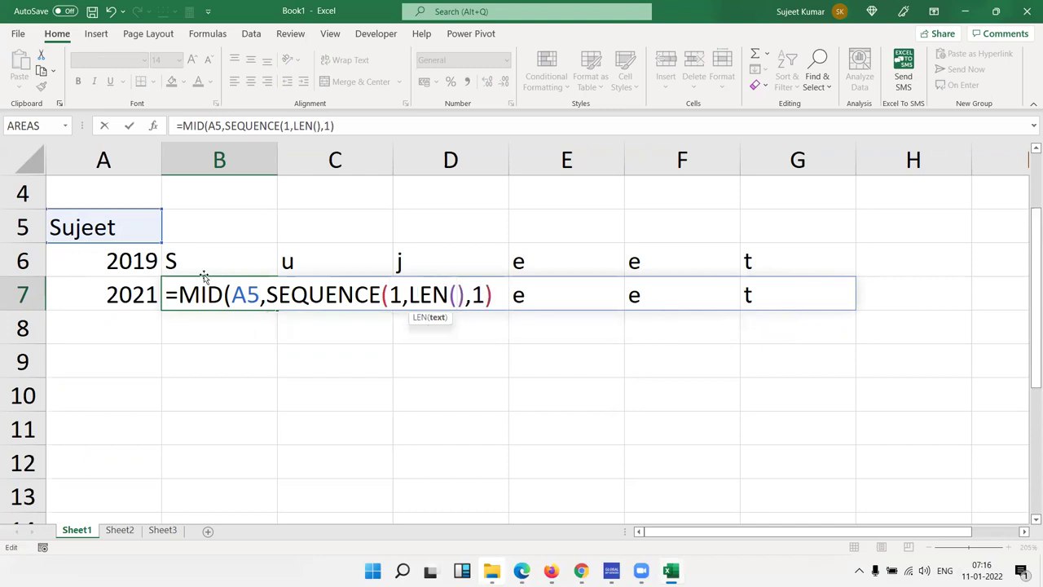
{"action": "left_click", "coordinate": [114, 228]}
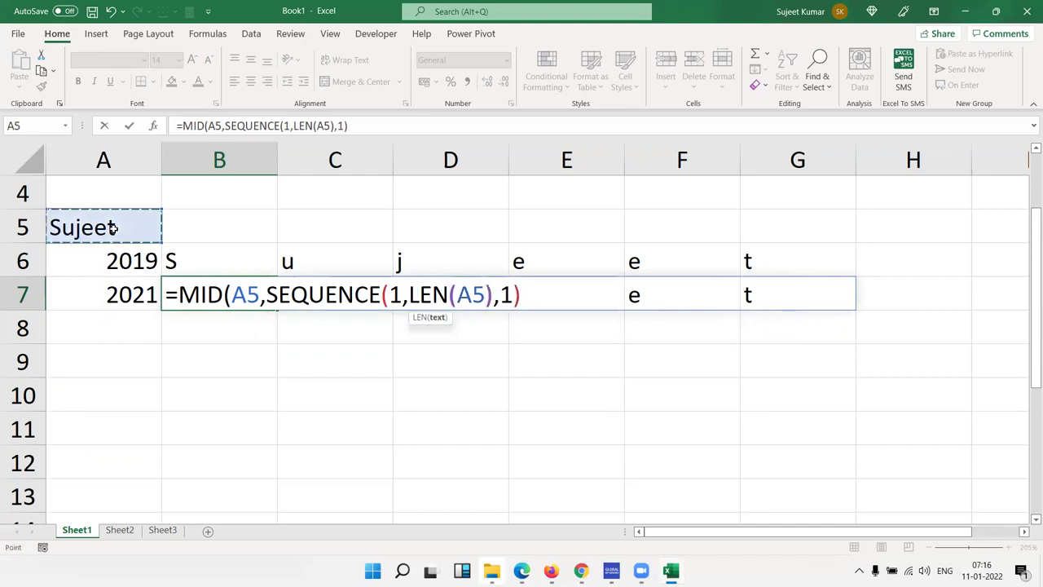
{"action": "type", "text": ")"}
{"action": "key", "text": "Return"}
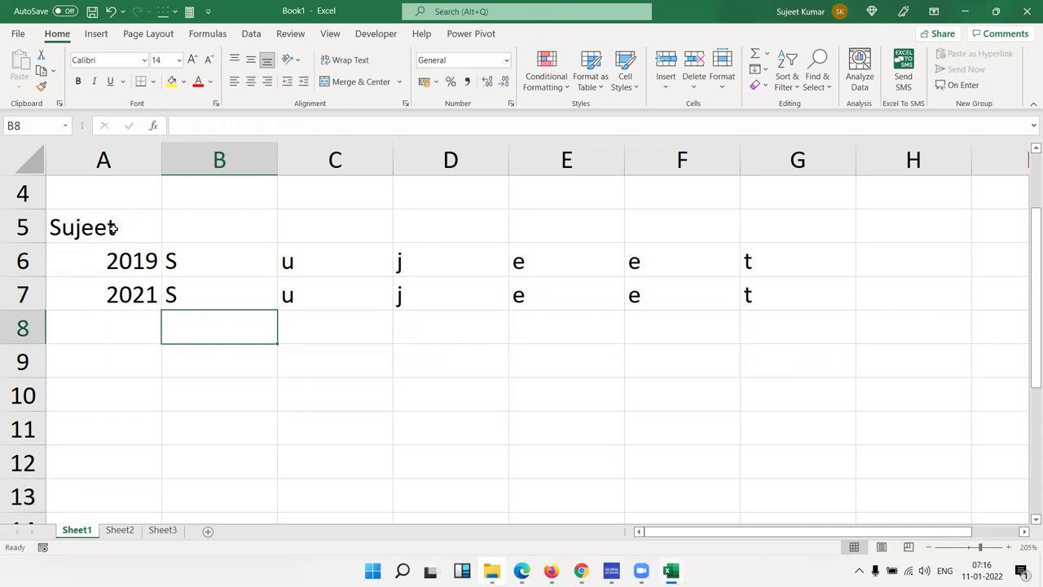
{"action": "key", "text": "Up"}
{"action": "key", "text": "Right"}
{"action": "key", "text": "Left"}
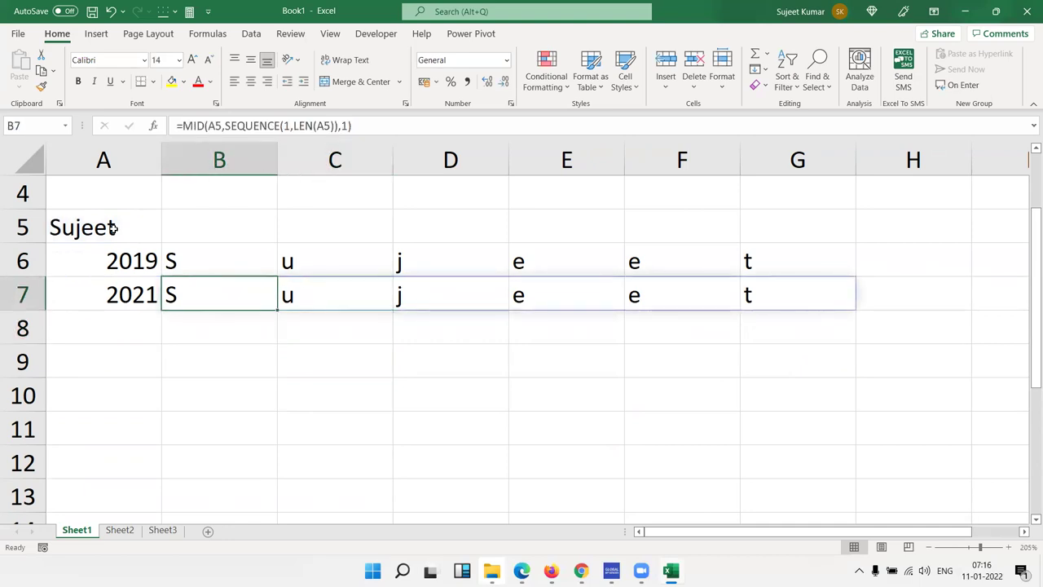
Step: Replace A5 with a longer full name and compare the spills in rows 6 and 7
{"action": "key", "text": "Left"}
{"action": "key", "text": "Up"}
{"action": "key", "text": "Up"}
{"action": "type", "text": "Sujeet Kumar"}
{"action": "key", "text": "Return"}
{"action": "key", "text": "Right"}
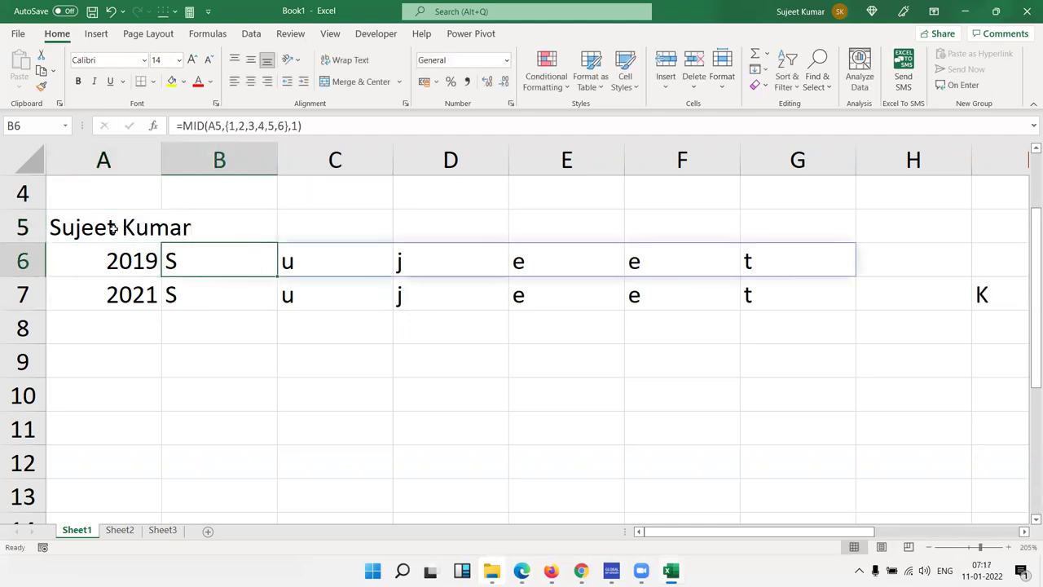
{"action": "key", "text": "Down"}
{"action": "key", "text": "Right"}
{"action": "key", "text": "Right"}
{"action": "key", "text": "Right"}
{"action": "key", "text": "Right"}
{"action": "key", "text": "Right"}
{"action": "key", "text": "Right"}
{"action": "key", "text": "Right"}
{"action": "key", "text": "Left"}
{"action": "key", "text": "Left"}
{"action": "key", "text": "Left"}
{"action": "key", "text": "Left"}
{"action": "key", "text": "Left"}
{"action": "key", "text": "Left"}
{"action": "key", "text": "Left"}
{"action": "key", "text": "Left"}
{"action": "key", "text": "Left"}
{"action": "key", "text": "Left"}
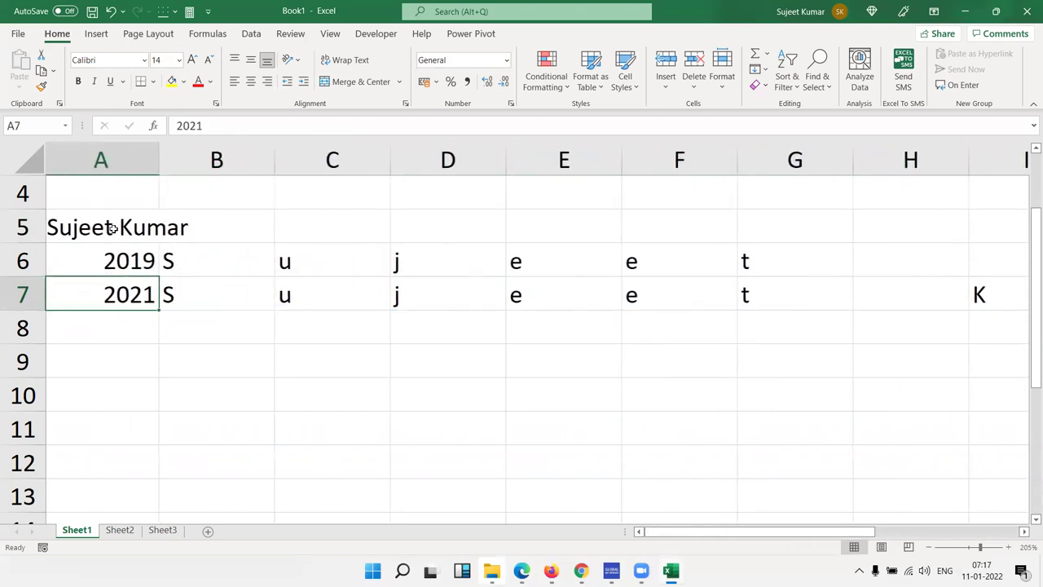
{"action": "key", "text": "Down"}
{"action": "key", "text": "Down"}
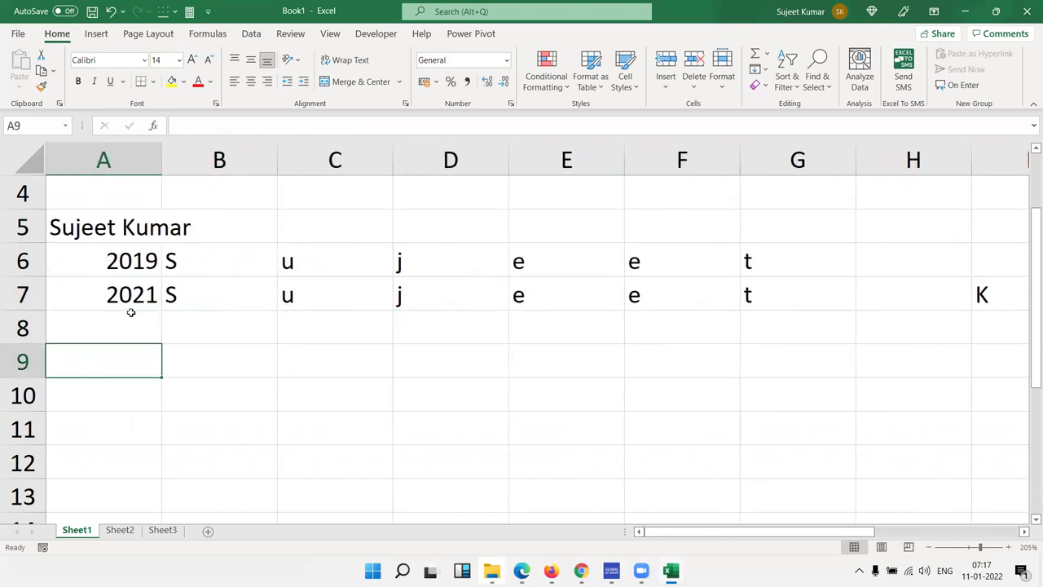
{"action": "scroll", "coordinate": [130, 312], "scroll_direction": "down", "scroll_amount": 3}
{"action": "scroll", "coordinate": [130, 315], "scroll_direction": "up", "scroll_amount": 4}
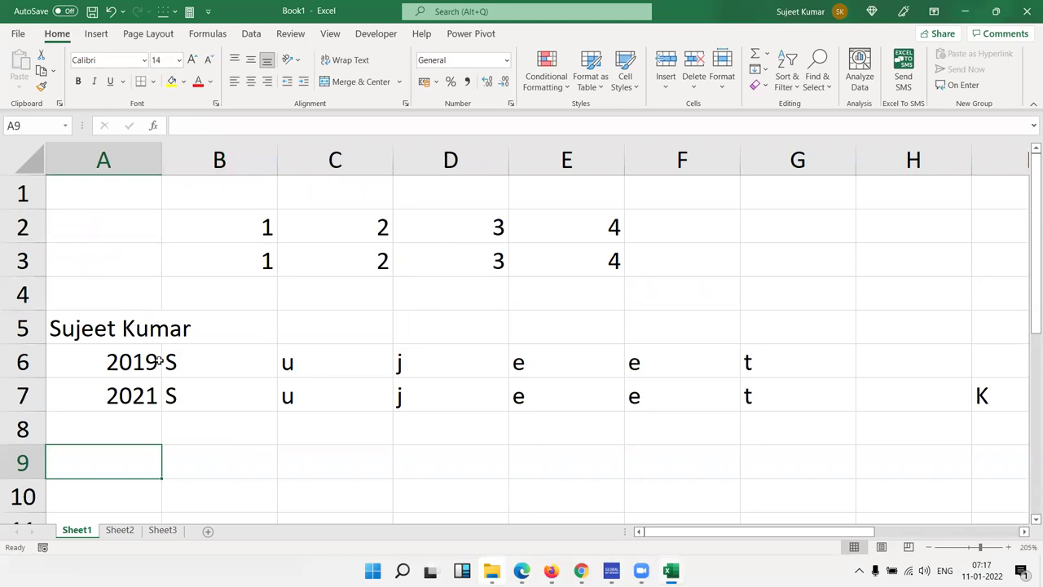
{"action": "scroll", "coordinate": [171, 366], "scroll_direction": "down", "scroll_amount": 3}
{"action": "left_click", "coordinate": [181, 249]}
{"action": "key", "text": "Up"}
{"action": "key", "text": "Up"}
{"action": "key", "text": "Up"}
{"action": "key", "text": "Up"}
{"action": "key", "text": "Up"}
{"action": "key", "text": "Down"}
{"action": "key", "text": "Down"}
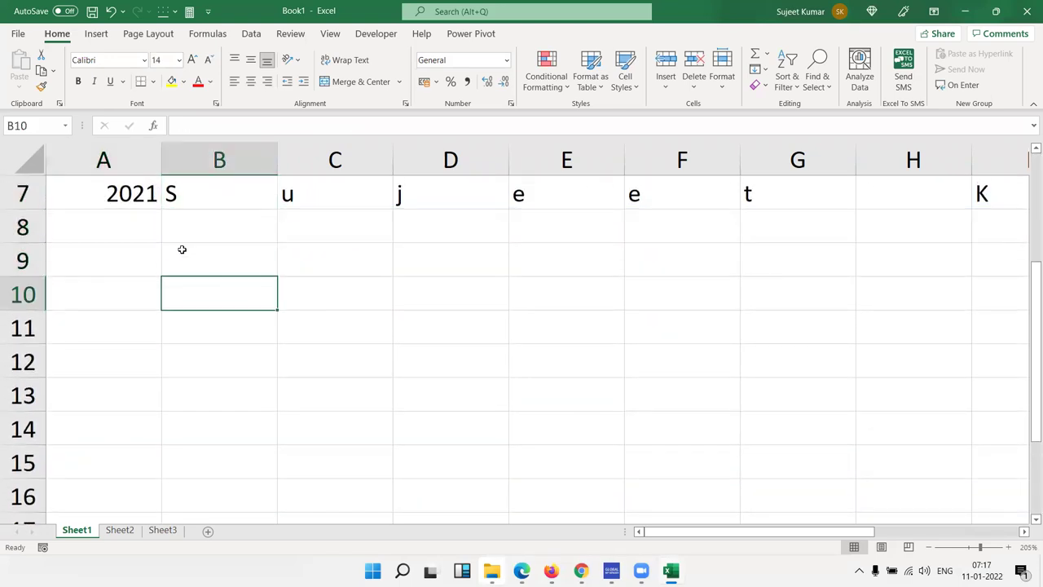
{"action": "key", "text": "Left"}
{"action": "key", "text": "Up"}
{"action": "key", "text": "Right"}
{"action": "type", "text": "="}
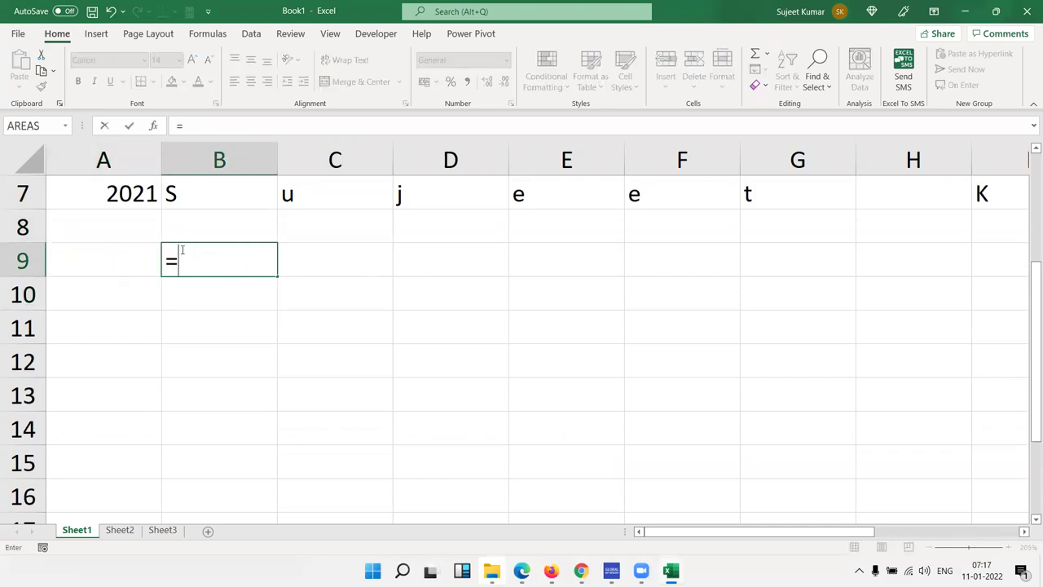
{"action": "type", "text": "ra"}
{"action": "key", "text": "Down"}
{"action": "key", "text": "Down"}
{"action": "key", "text": "Down"}
{"action": "key", "text": "Tab"}
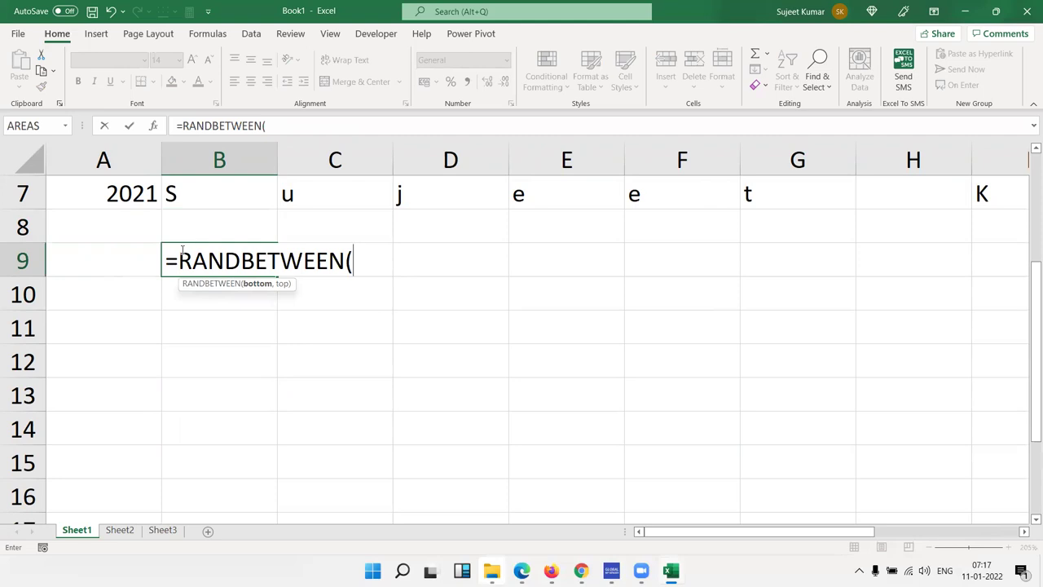
{"action": "key", "text": "Escape"}
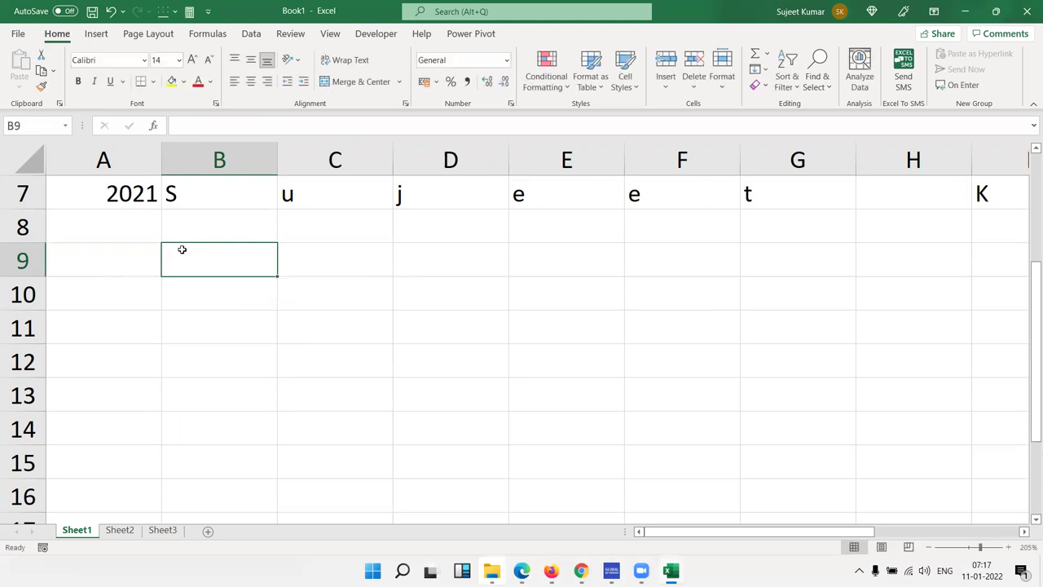
{"action": "type", "text": "="}
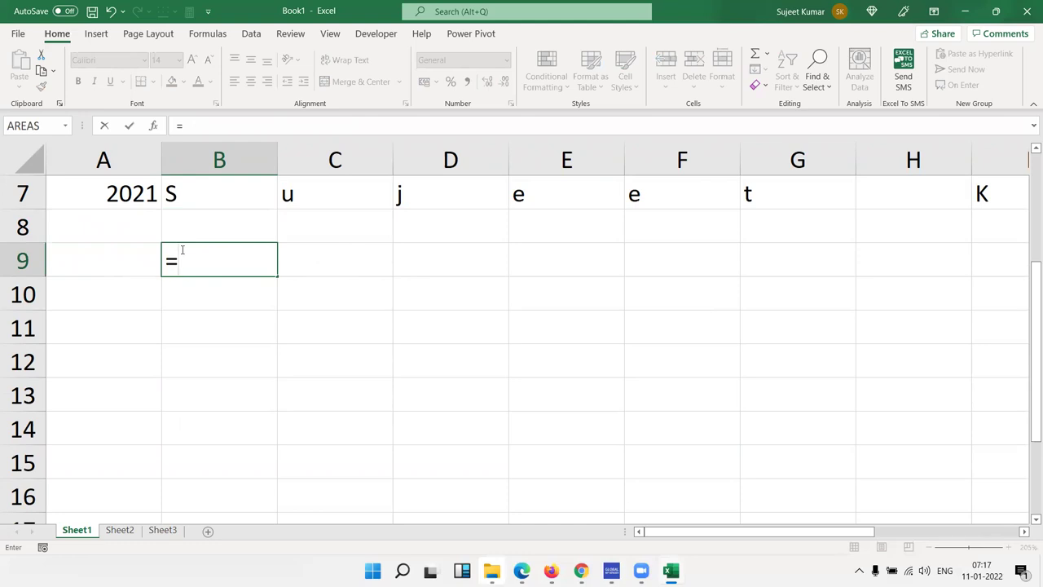
{"action": "type", "text": "sq"}
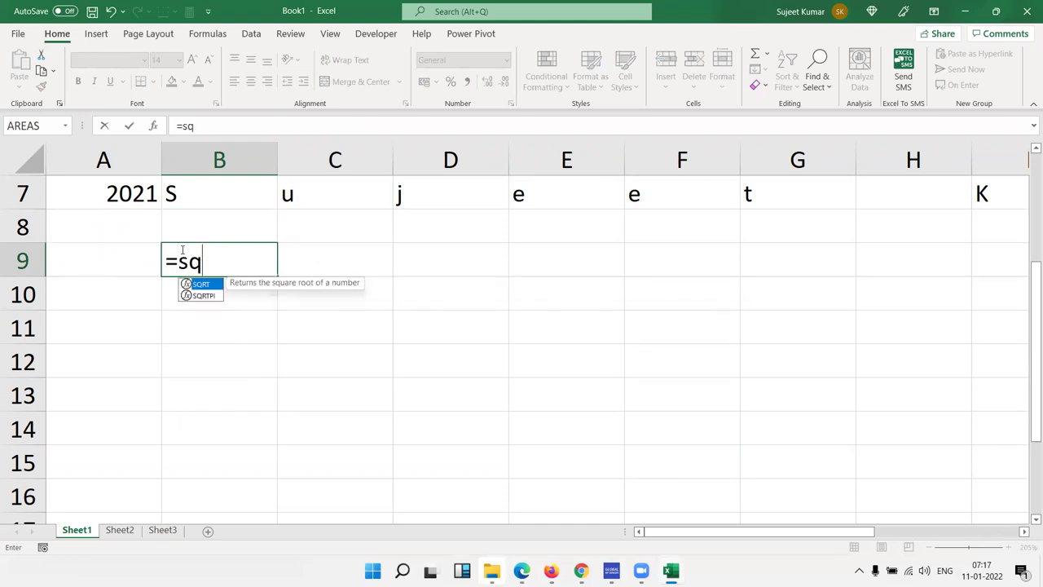
{"action": "key", "text": "Escape"}
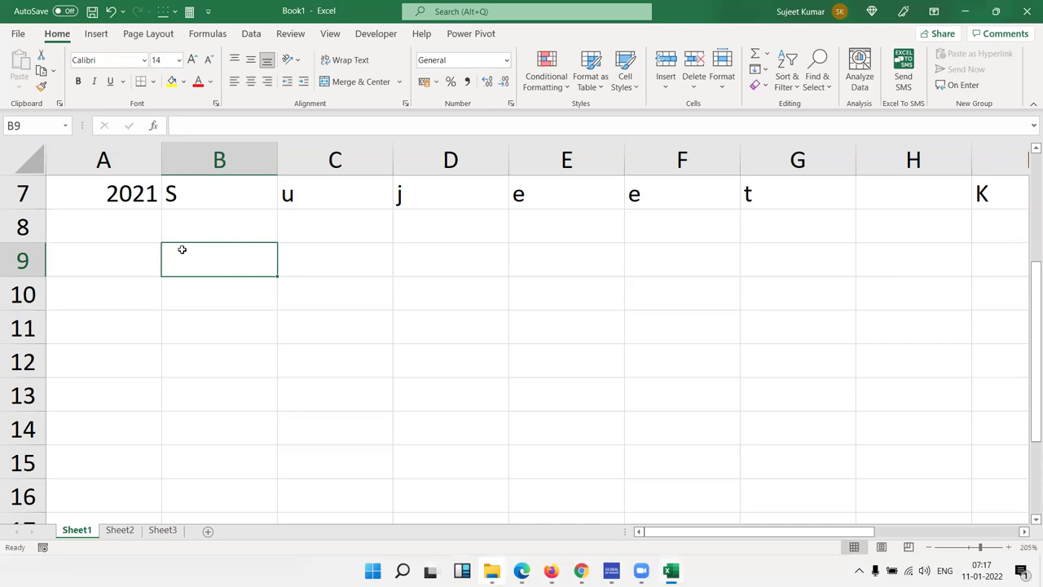
{"action": "key", "text": "Up"}
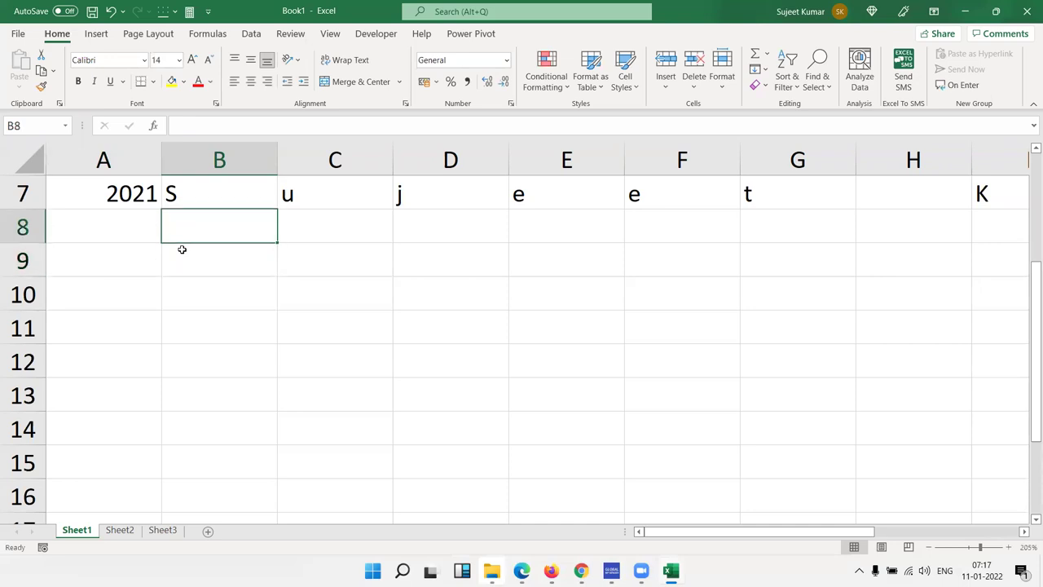
{"action": "key", "text": "Page_Up"}
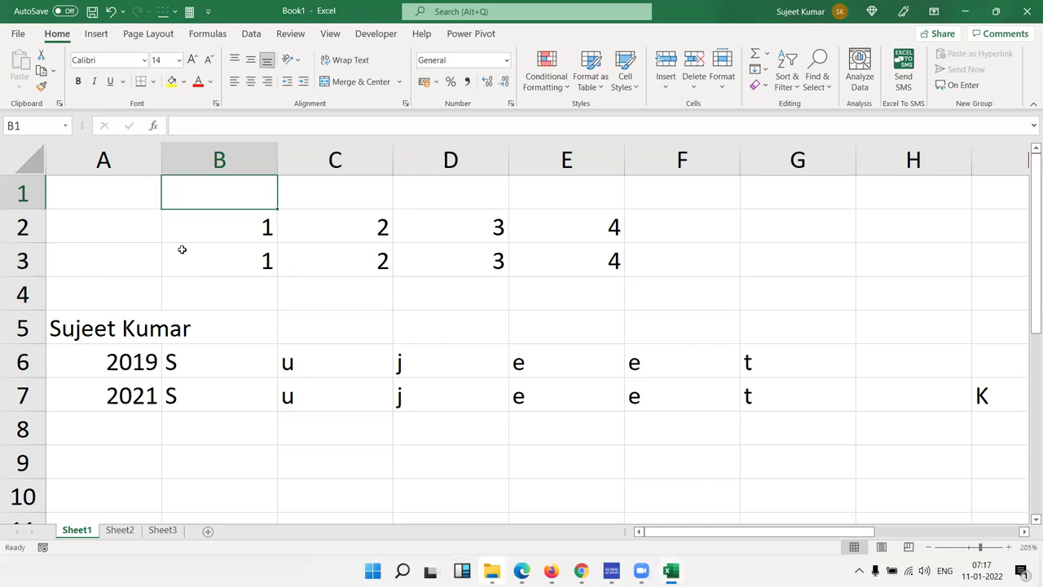